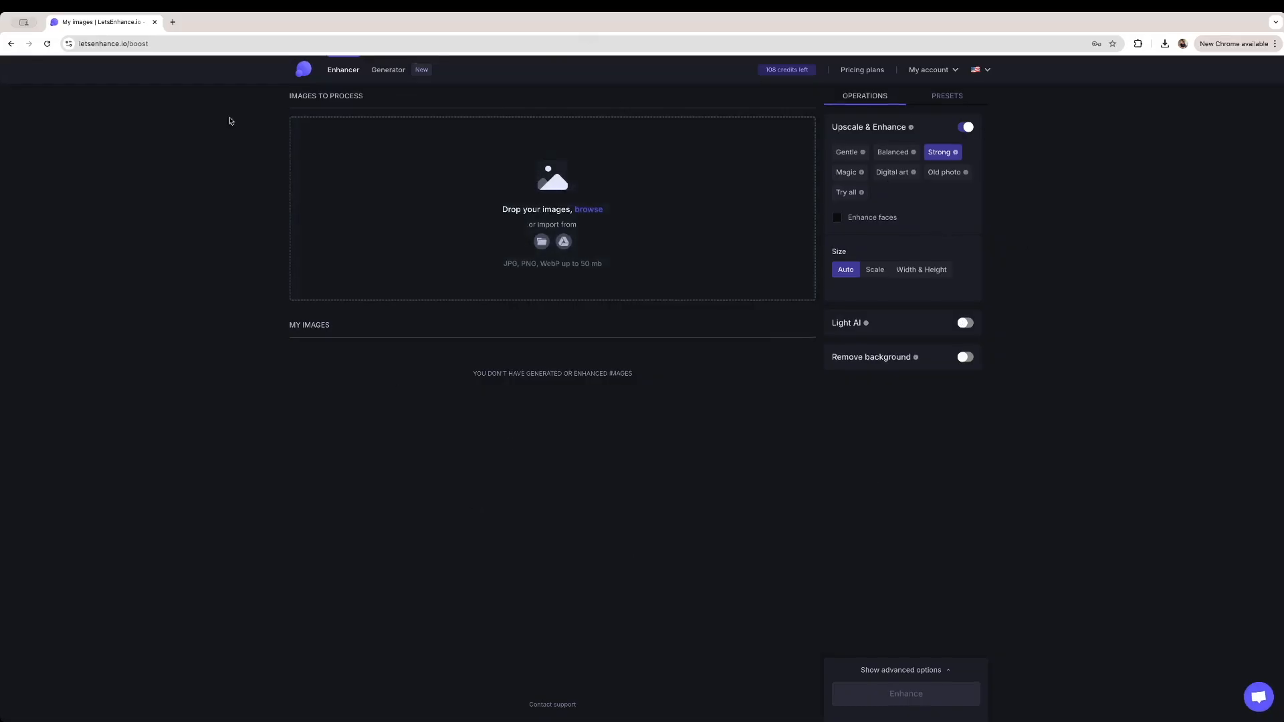
left_click(863, 71)
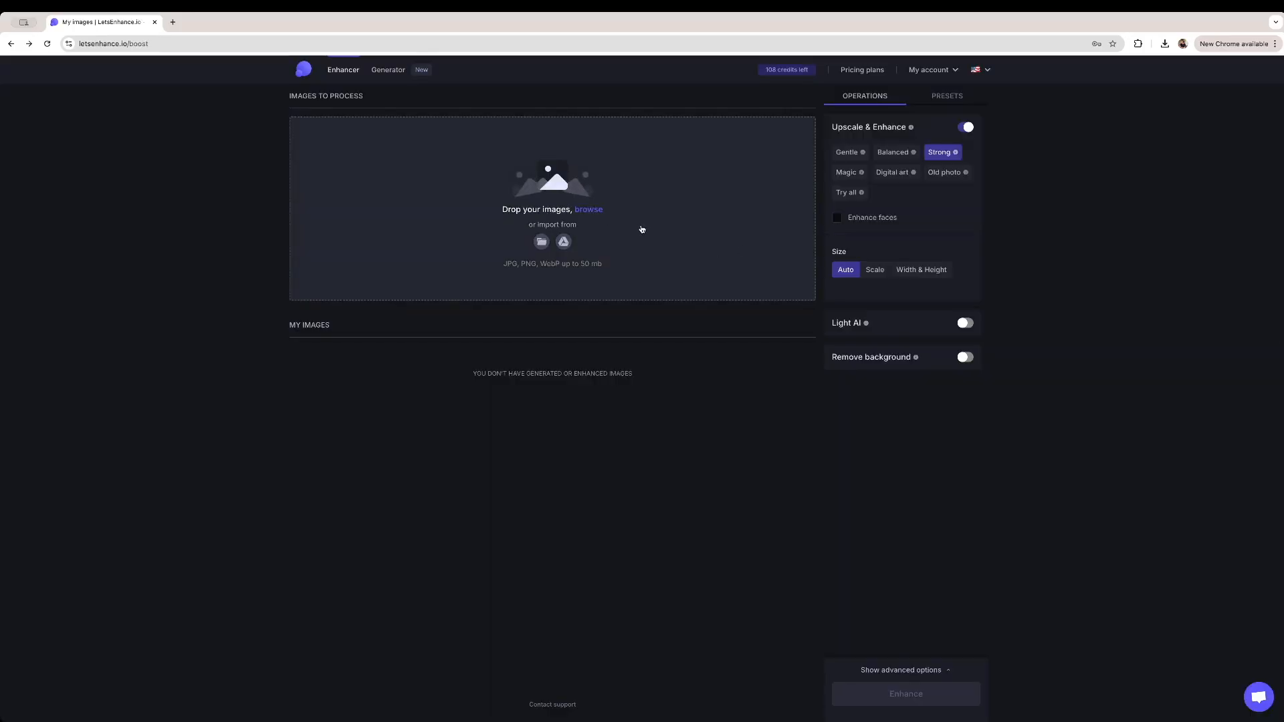
Upload the black-and-white family portrait JPG from the Desktop and enhance it in Old photo mode
left_click(541, 241)
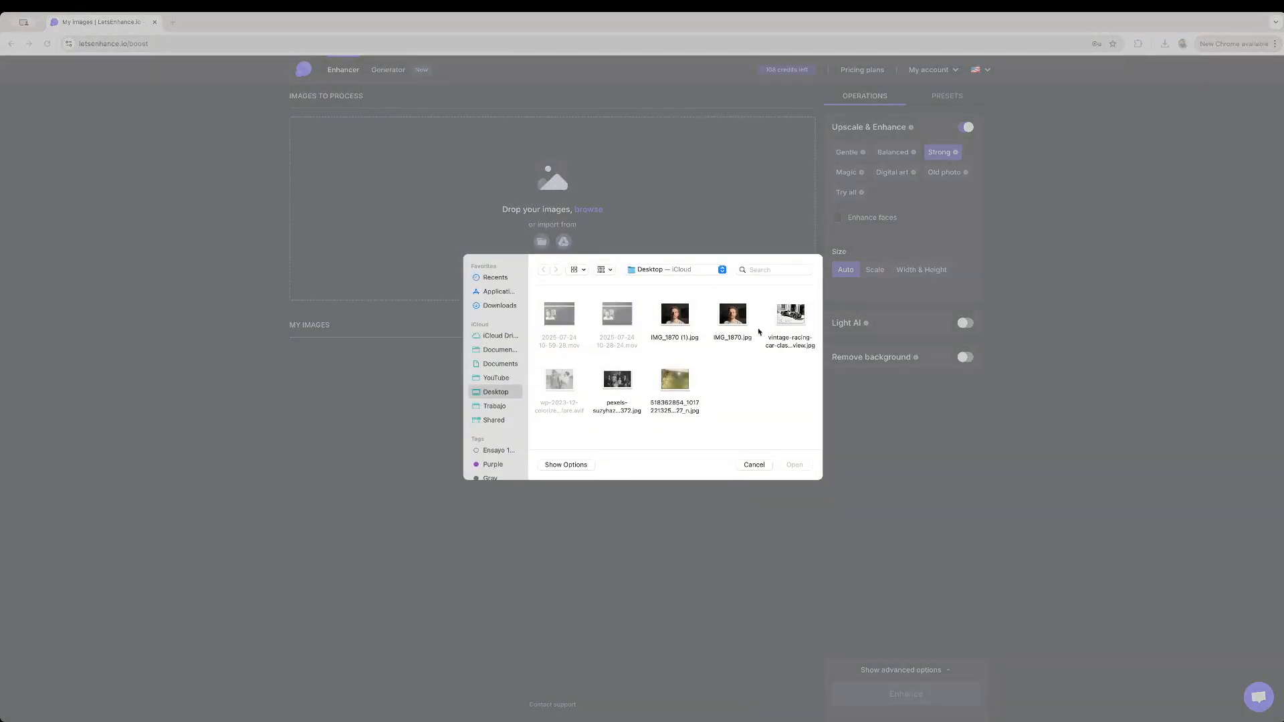
left_click(625, 384)
left_click(795, 465)
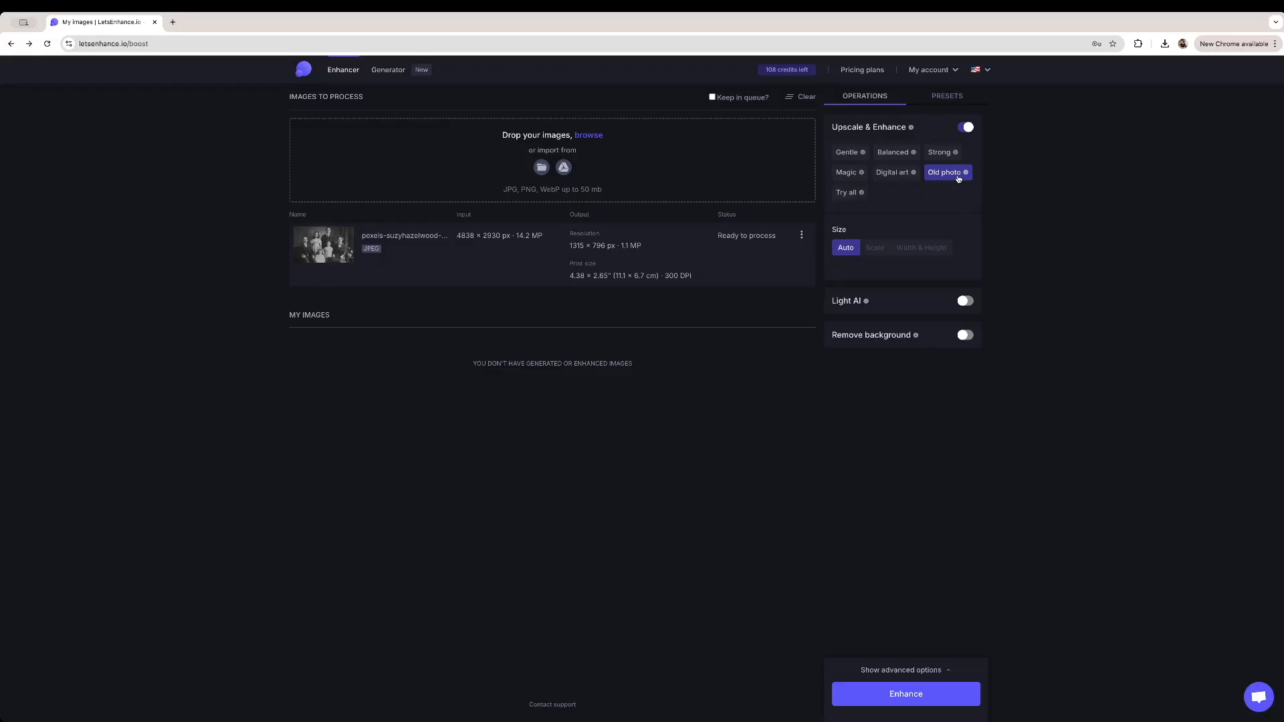
left_click(903, 670)
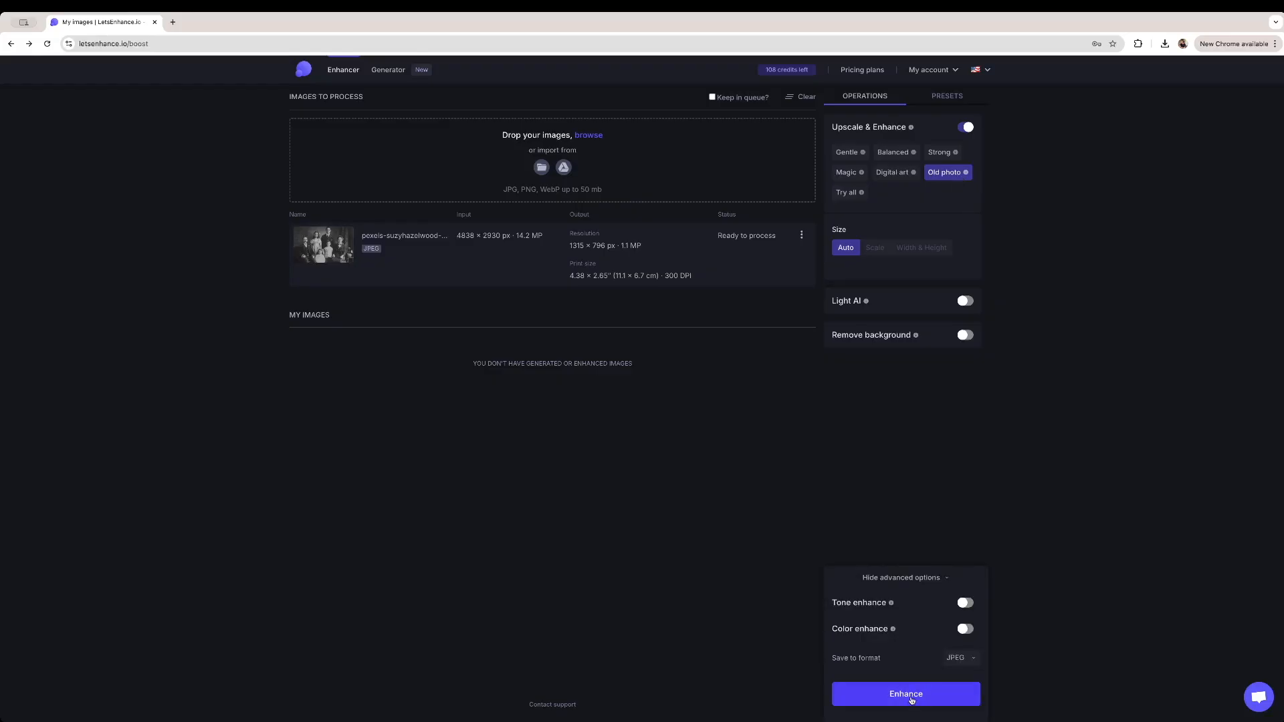
left_click(911, 700)
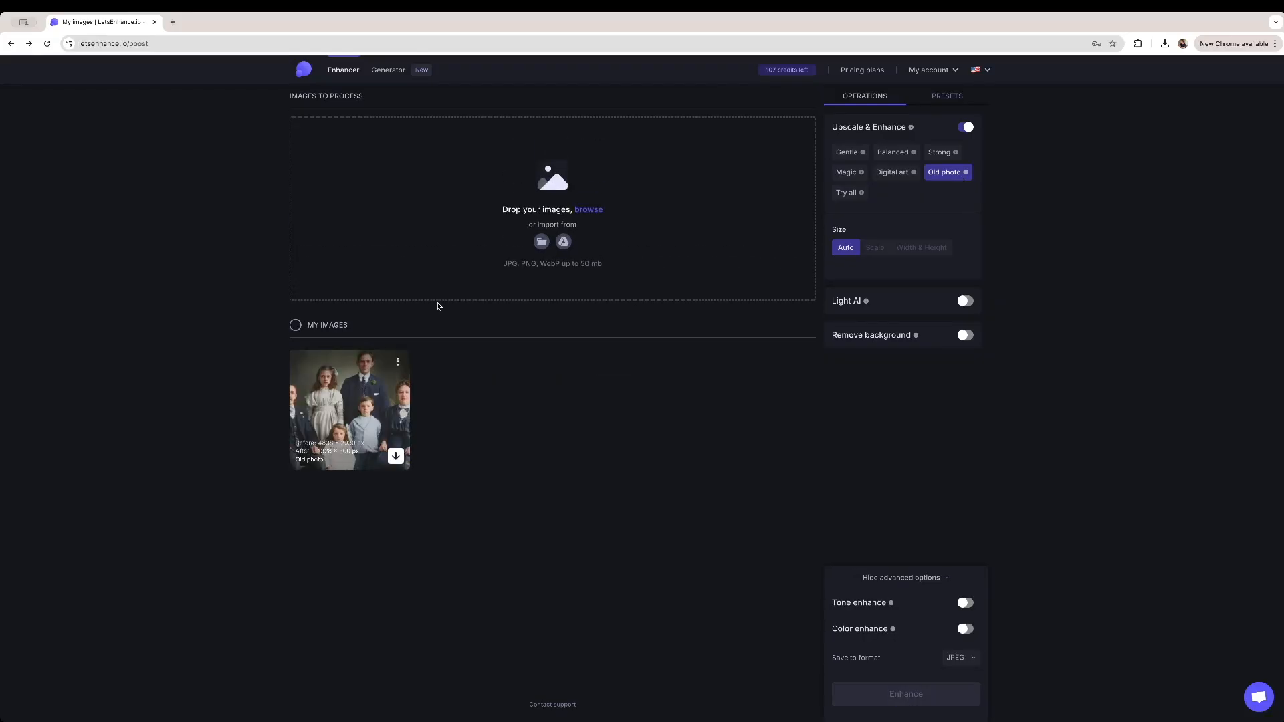
View the before-and-after comparison of the Old photo result and queue it for a 4x upscale
mouse_move(357, 392)
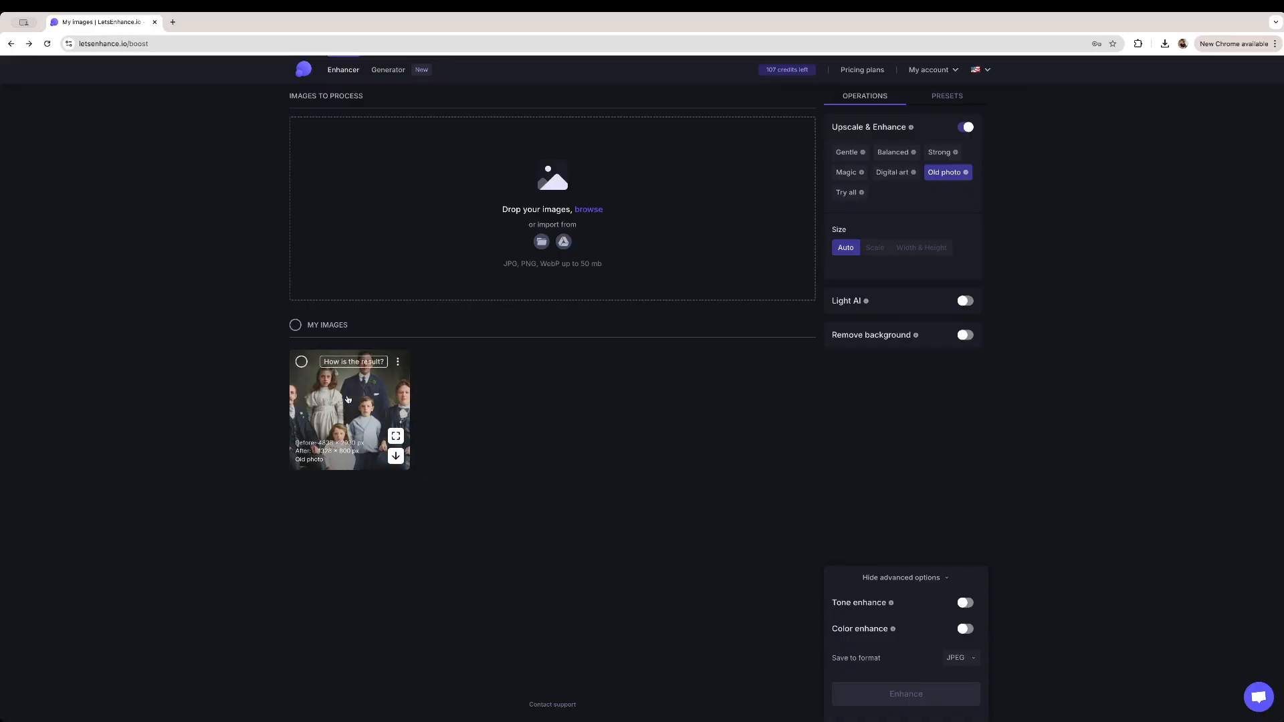
left_click(358, 399)
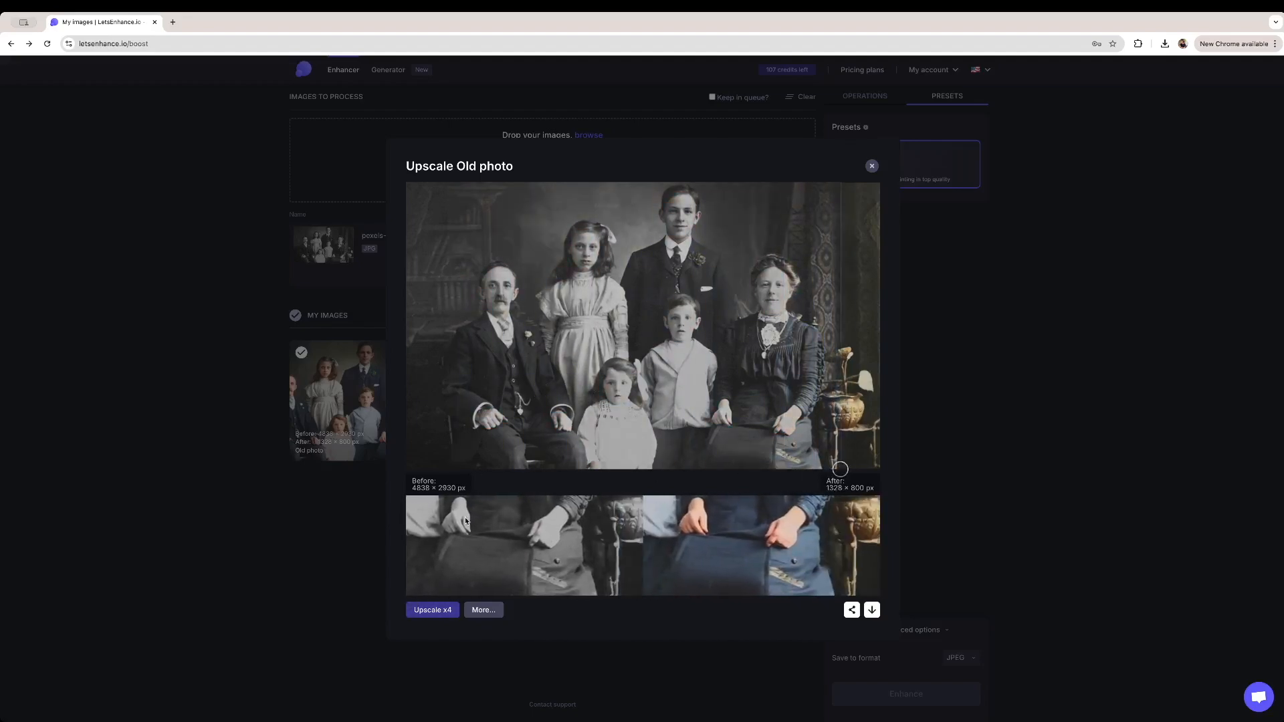
left_click(432, 611)
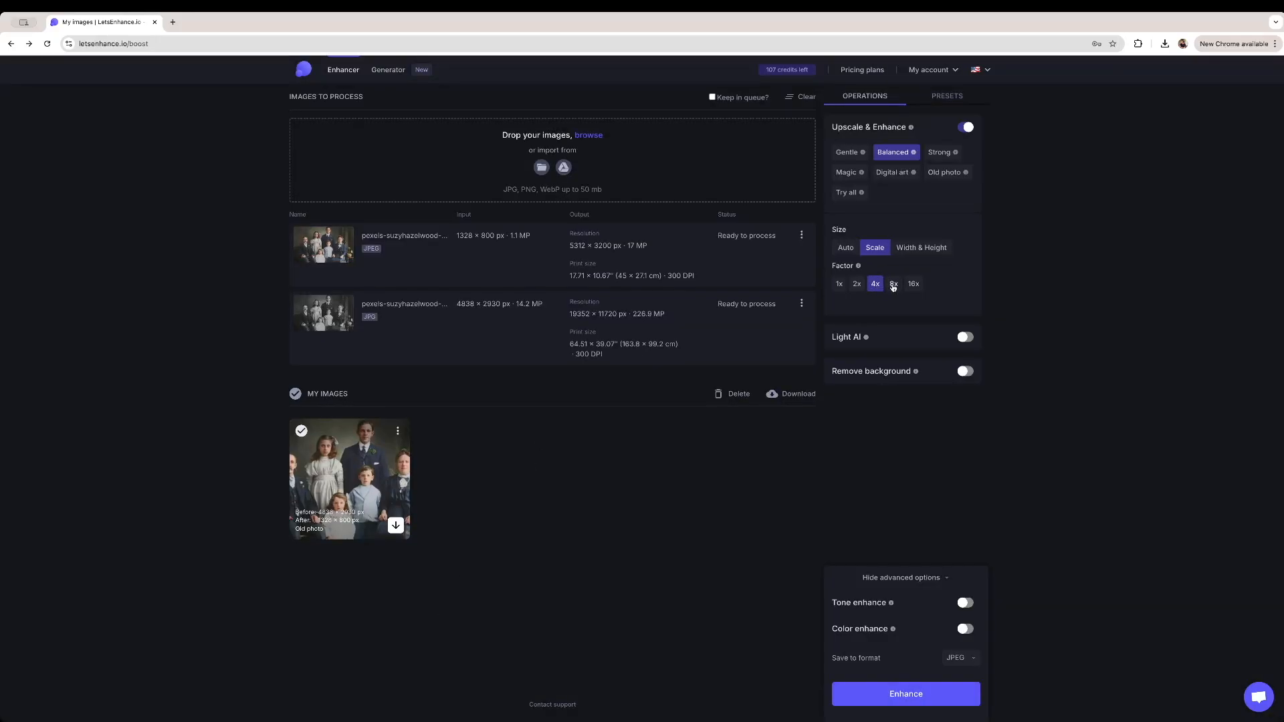
left_click(838, 285)
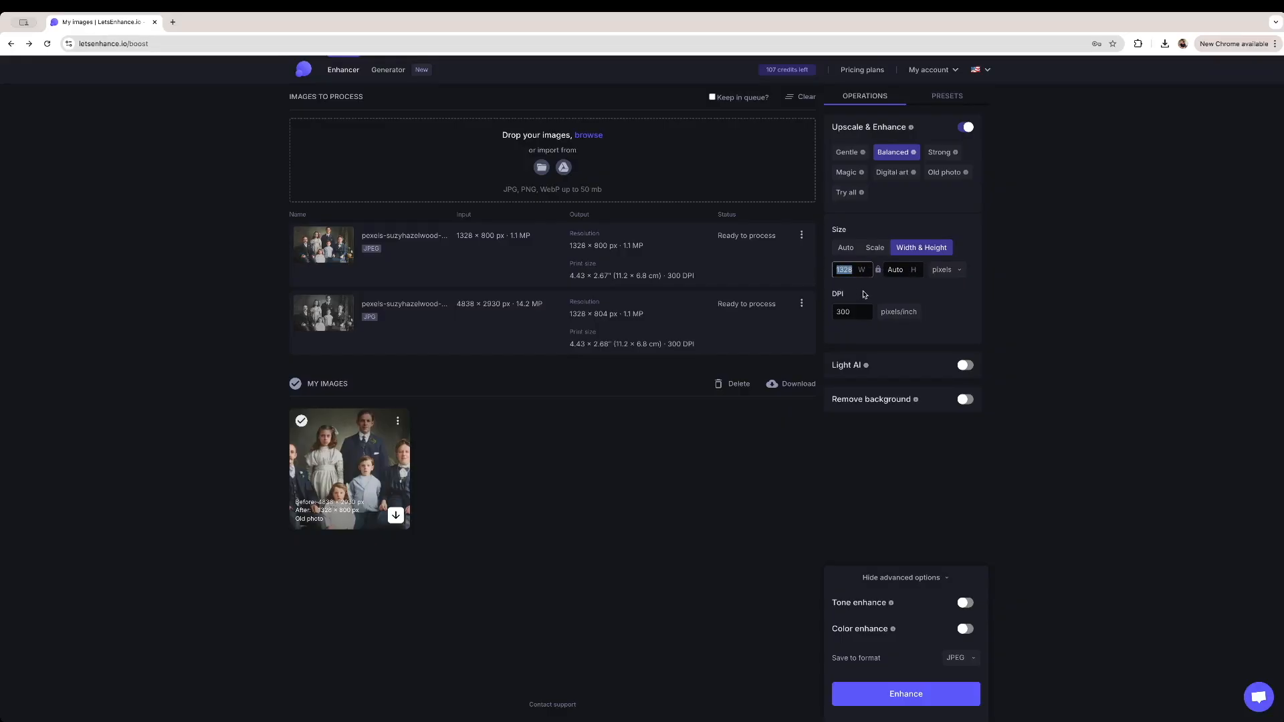
key("BackSpace")
double_click(856, 312)
left_click(857, 313)
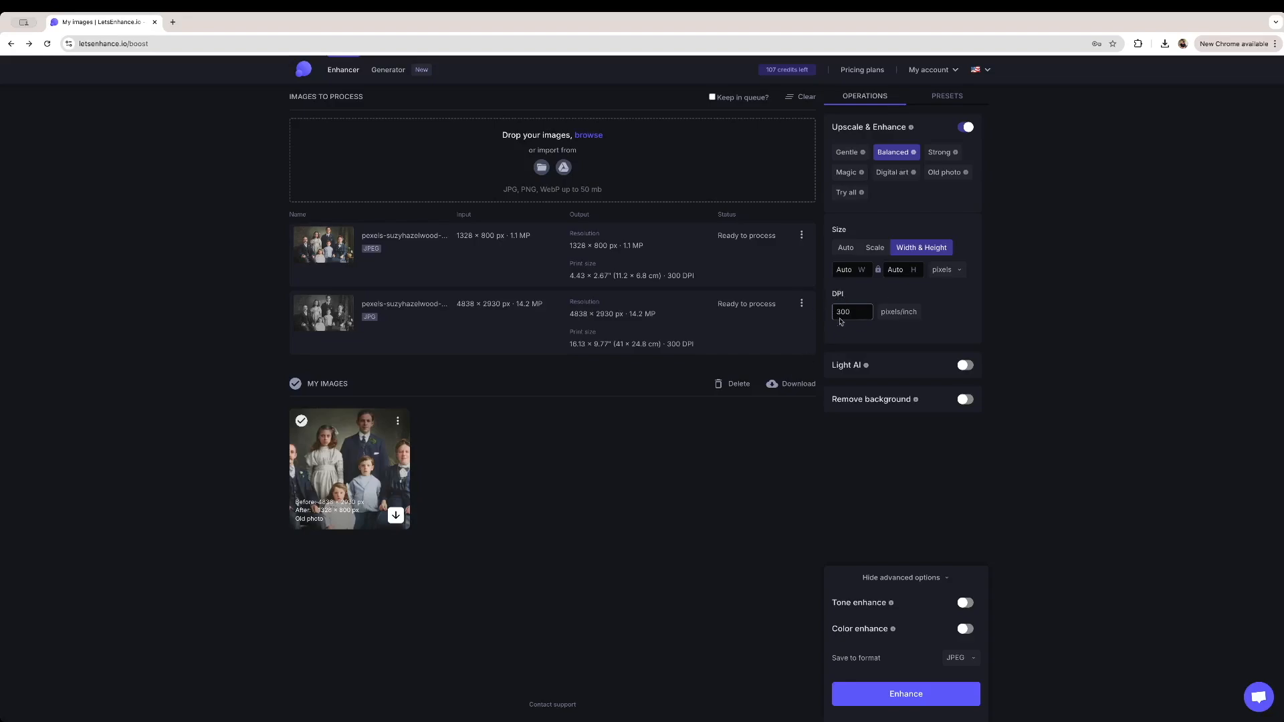
left_click(875, 248)
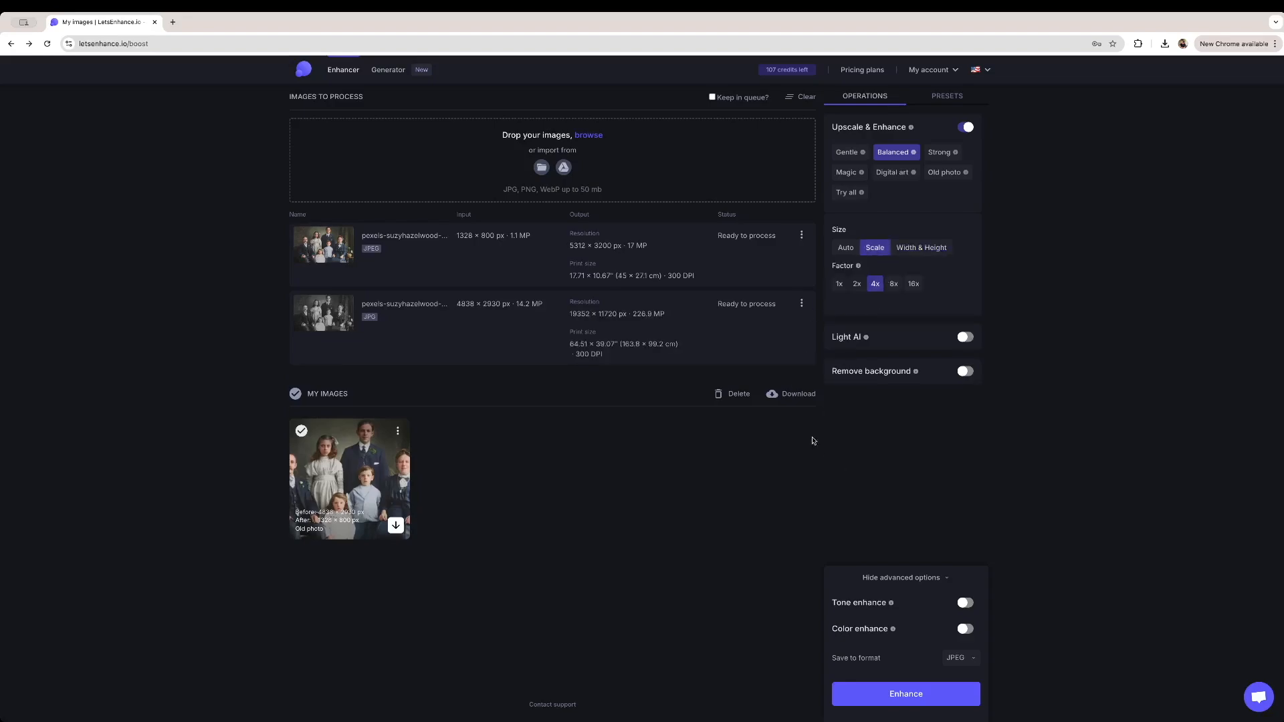
Enhance the queued photos in Balanced mode at 4x and compare the colorized portrait's before and after views
left_click(940, 691)
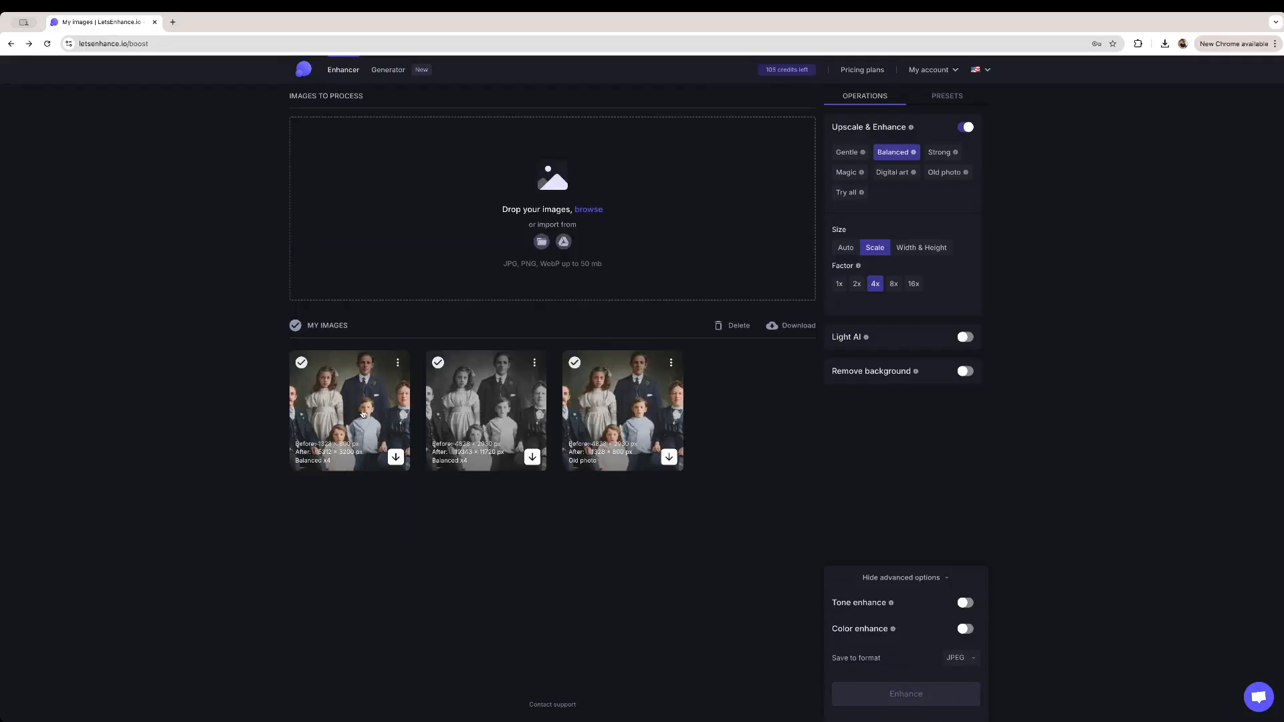
left_click(363, 414)
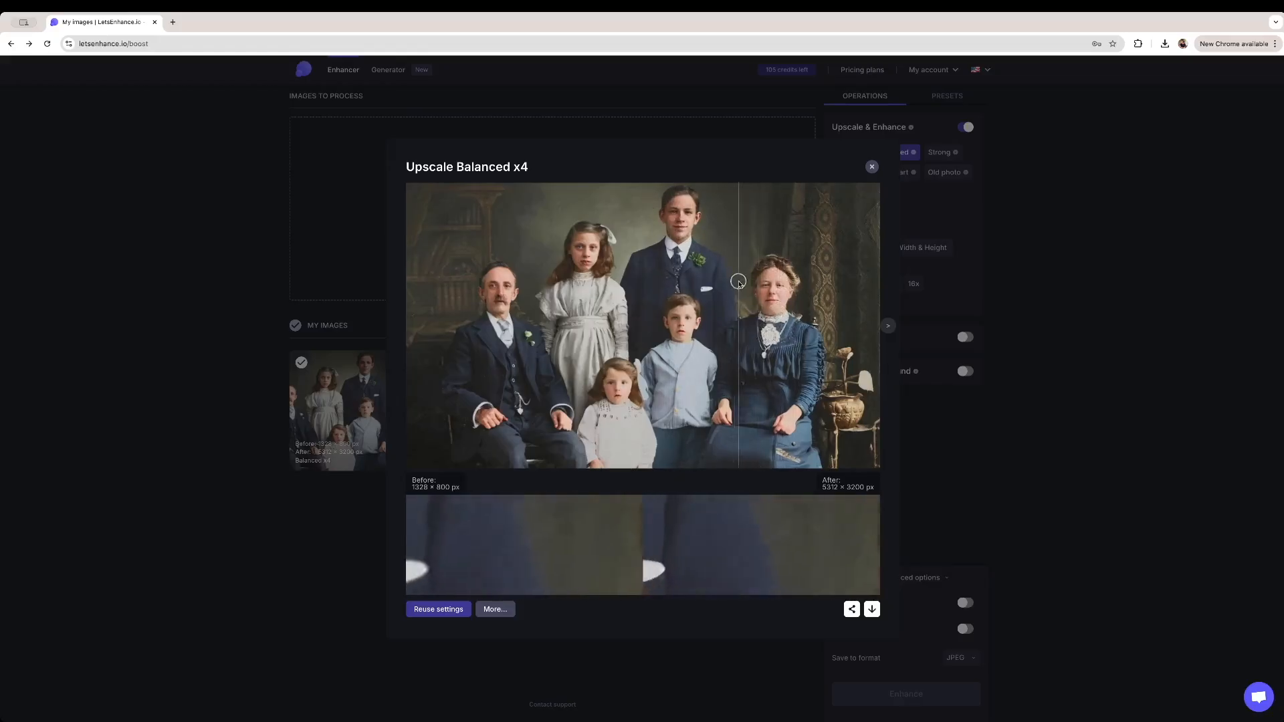
left_click(291, 568)
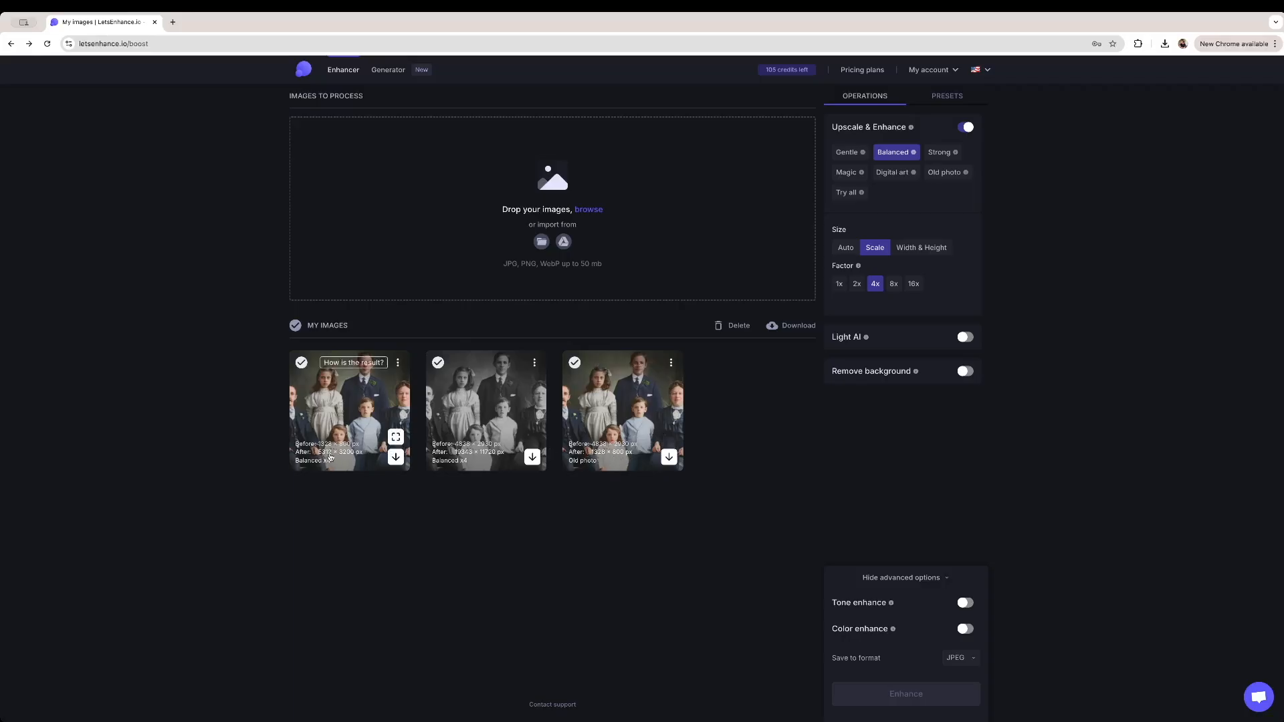
left_click(353, 429)
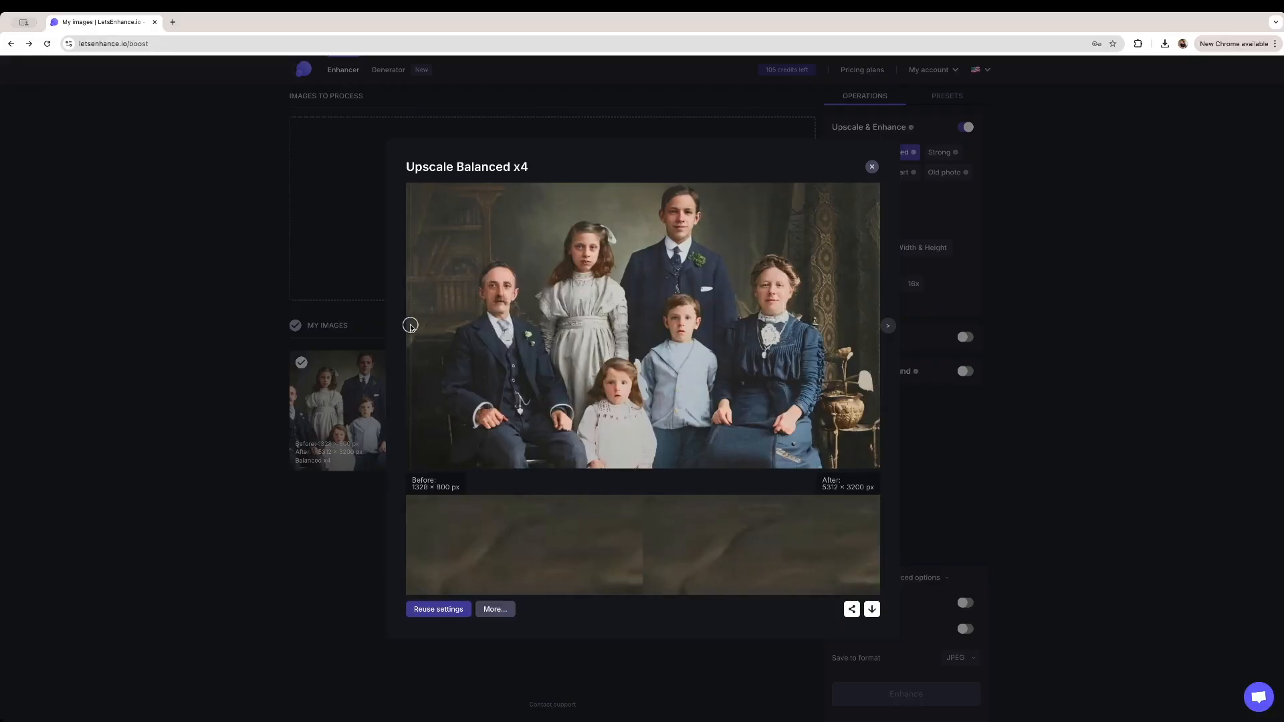
key("Escape")
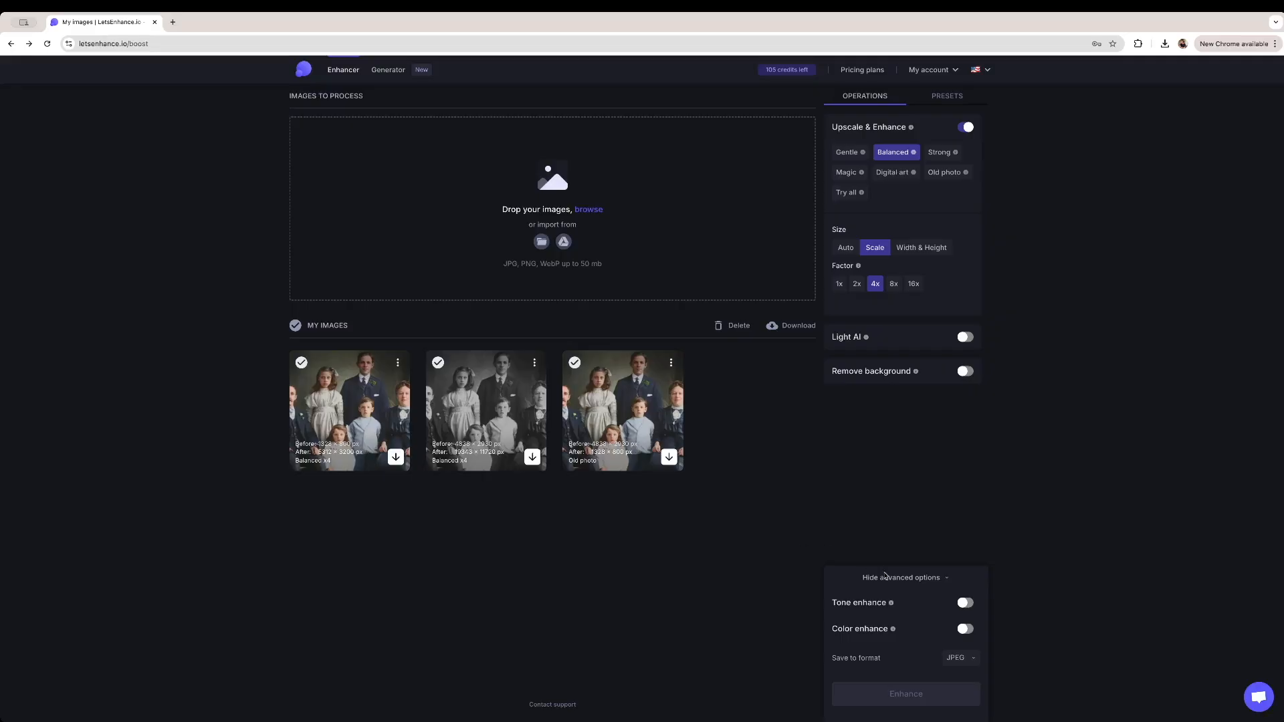
Set the save format to JPEG and download the colorized Balanced x4 portrait to the Desktop
left_click(958, 660)
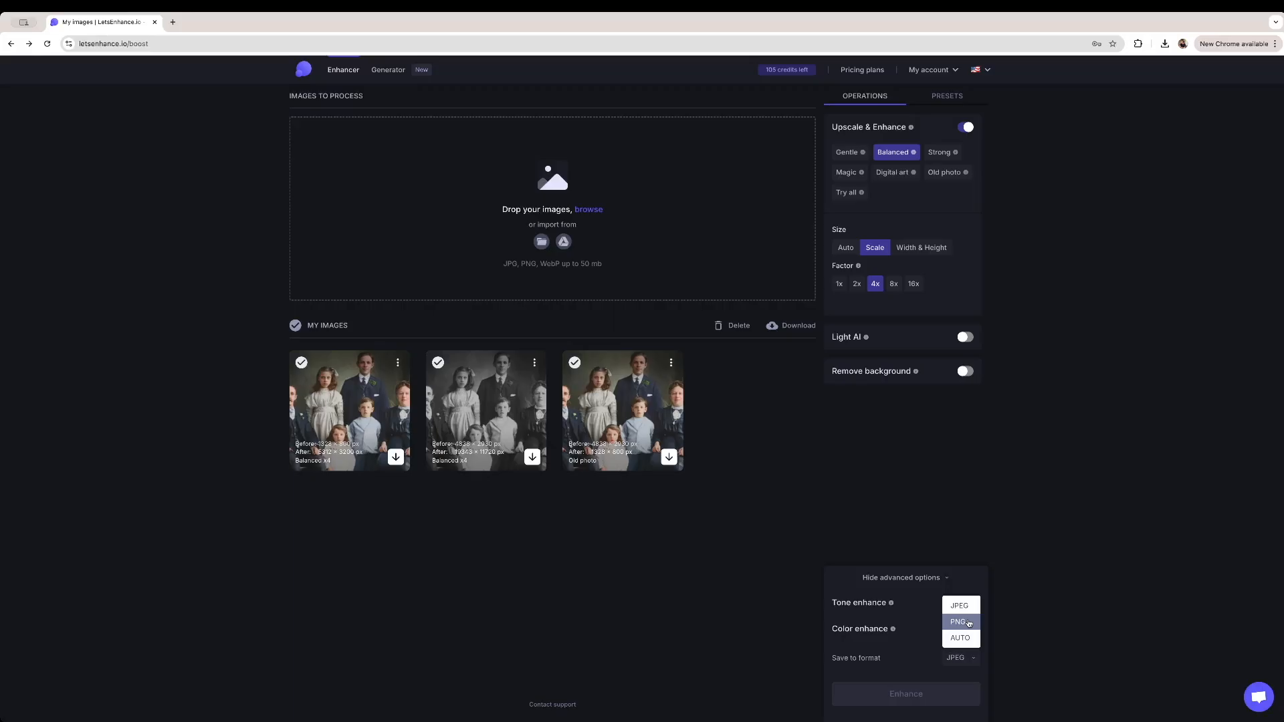
left_click(968, 611)
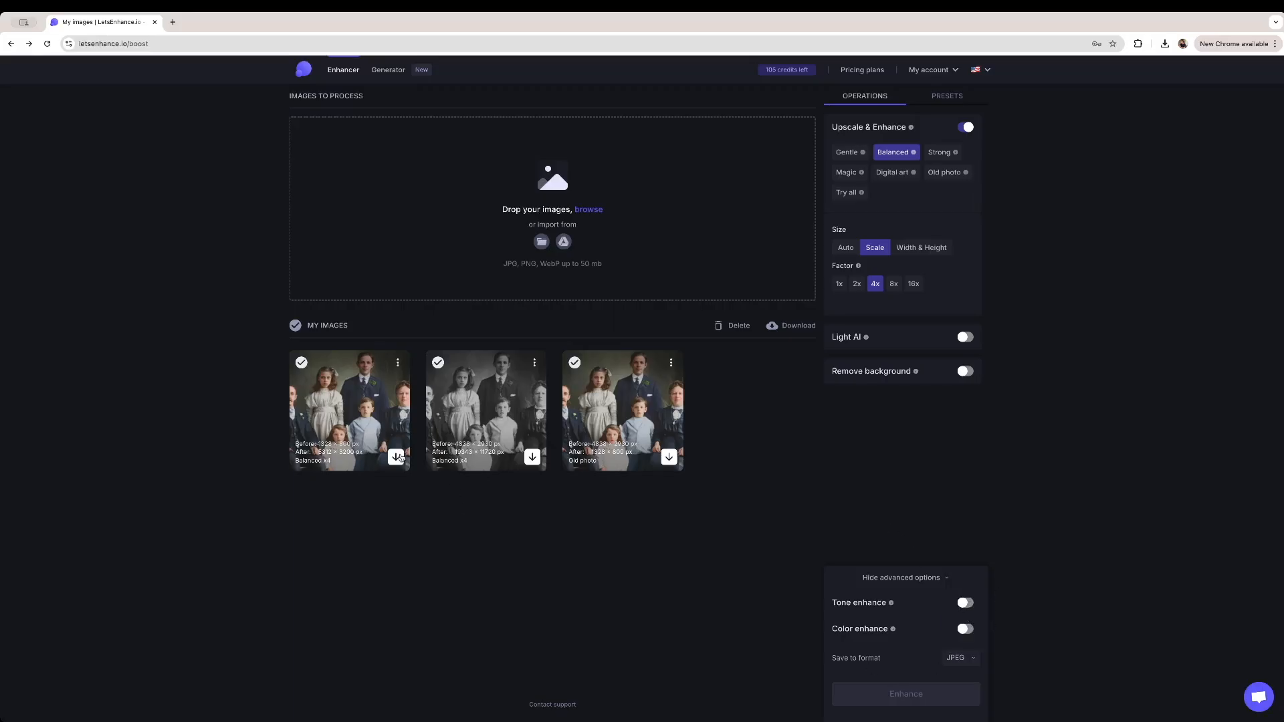
left_click(395, 457)
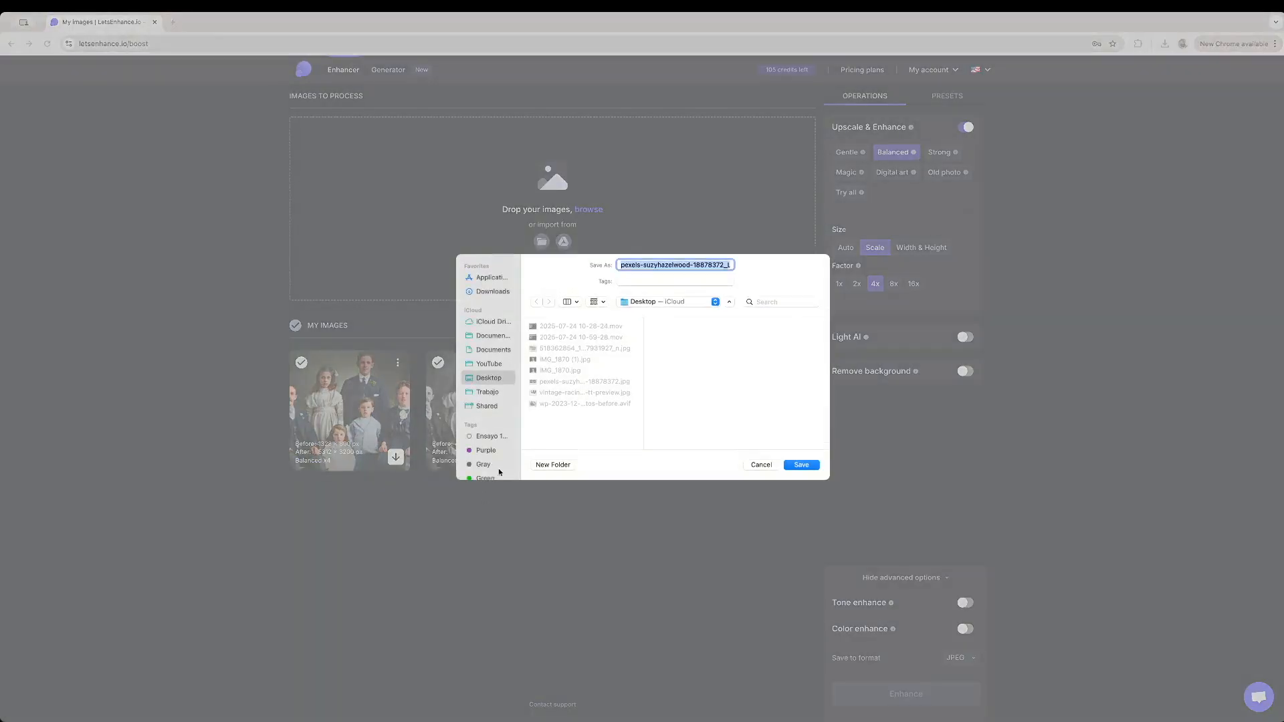
left_click(800, 465)
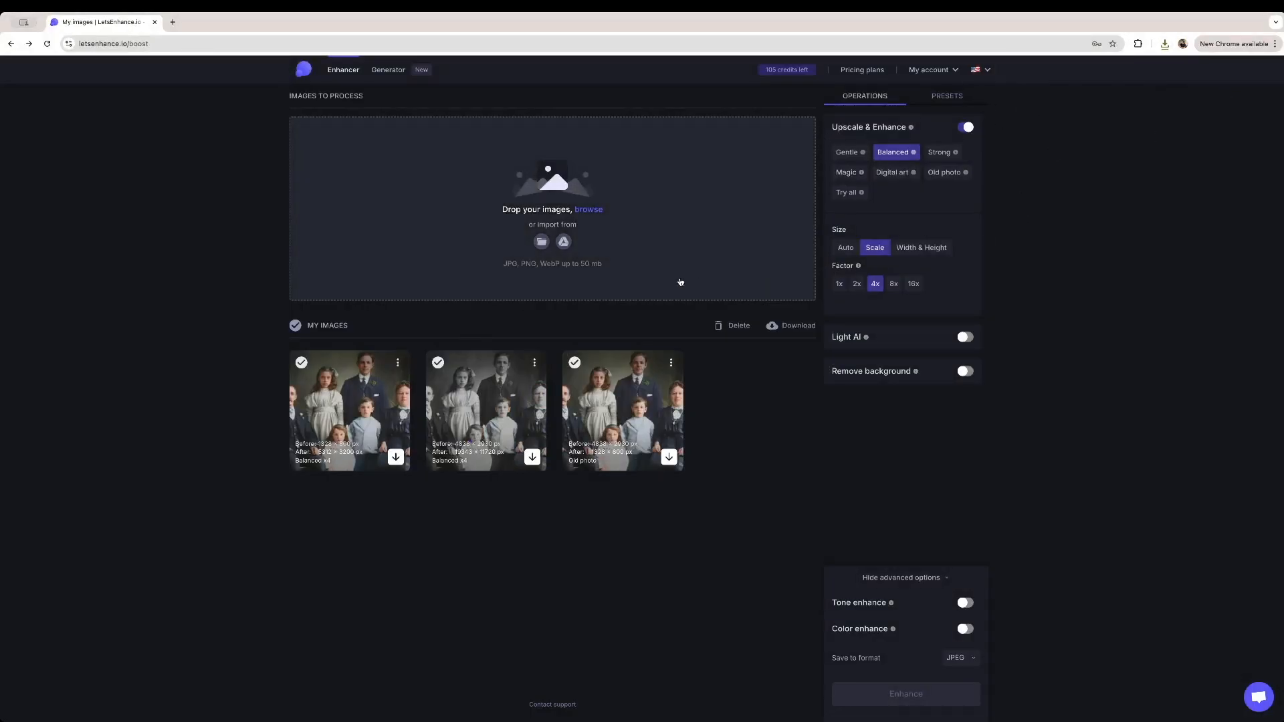
Upload the original black-and-white family portrait again and run another Old photo enhancement on it
left_click(718, 284)
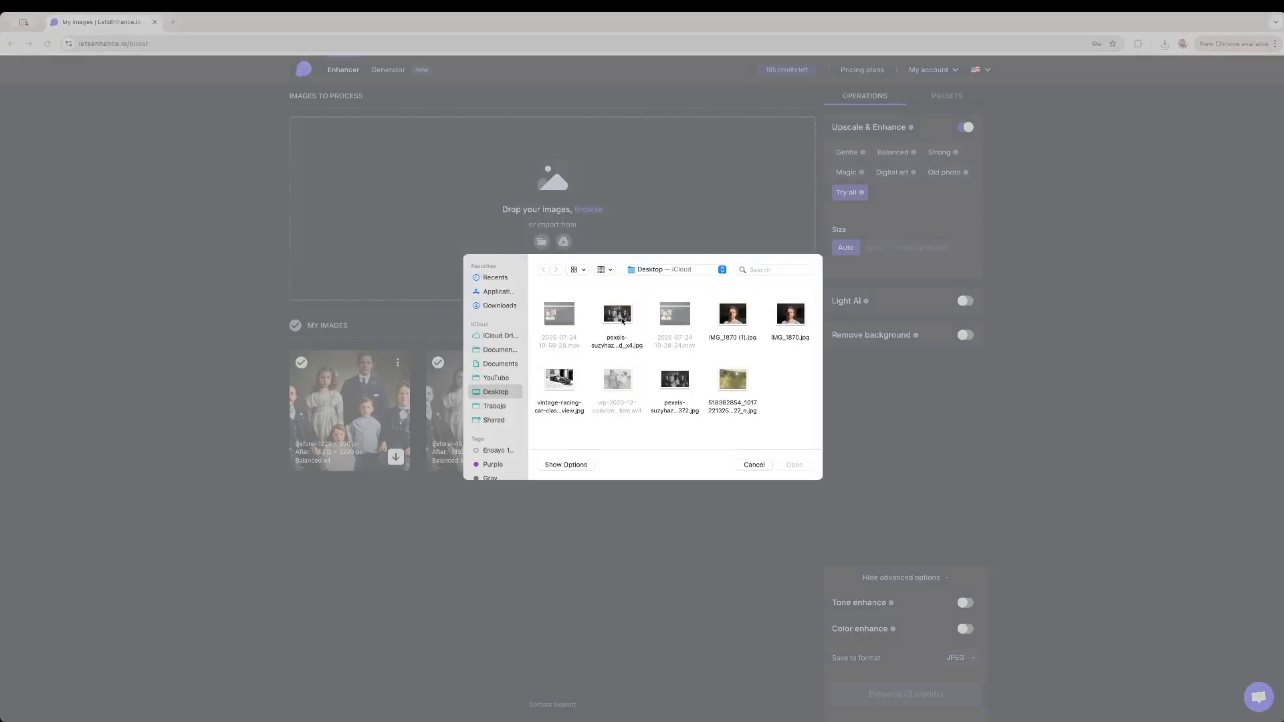
double_click(668, 380)
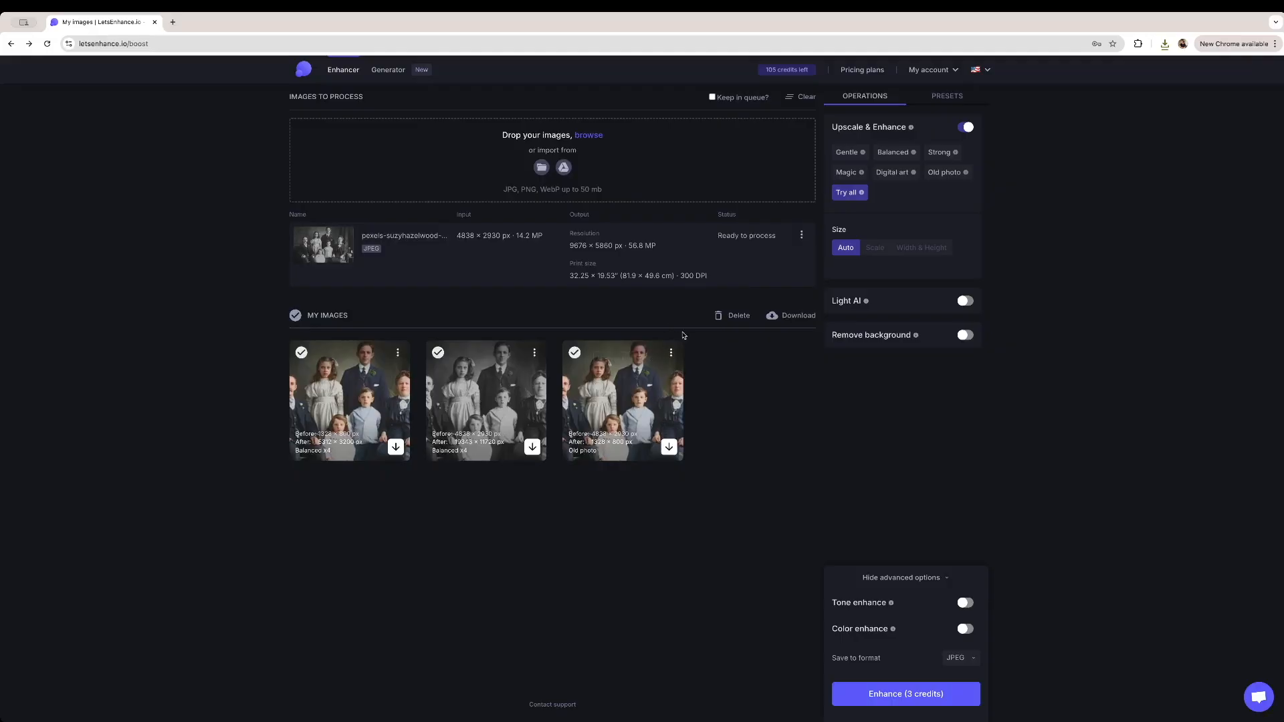
left_click(943, 174)
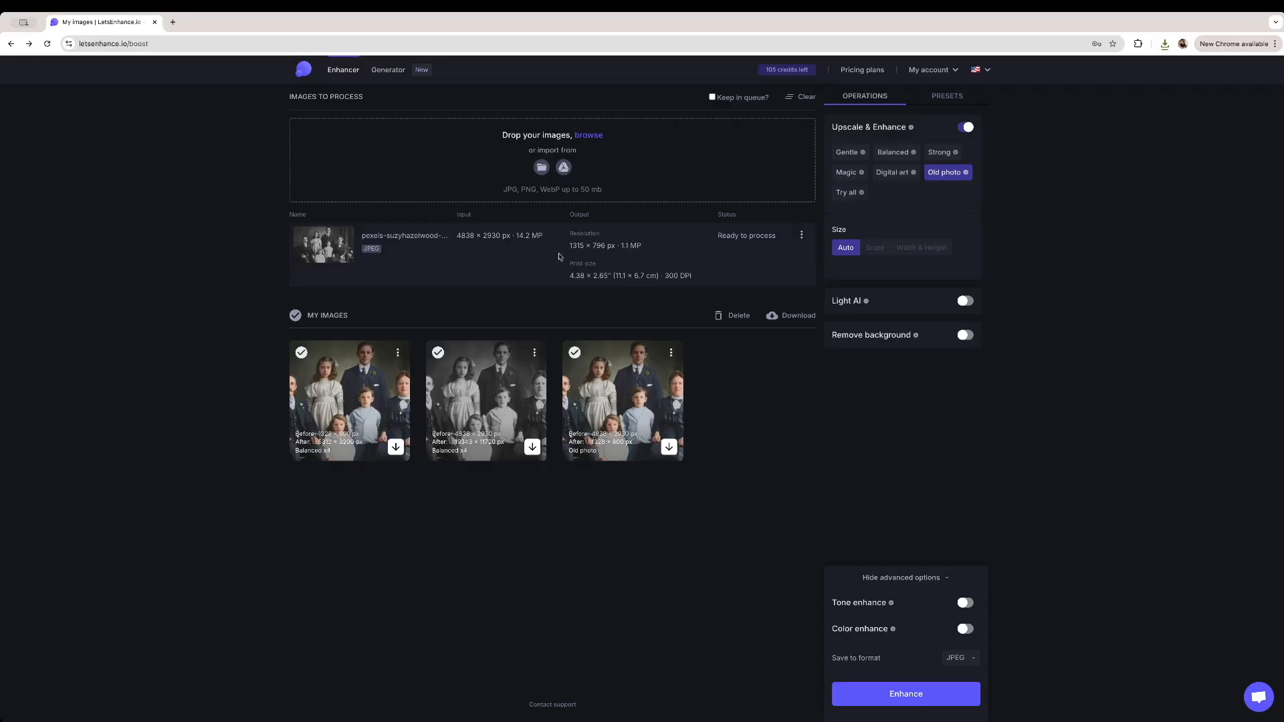
left_click(861, 698)
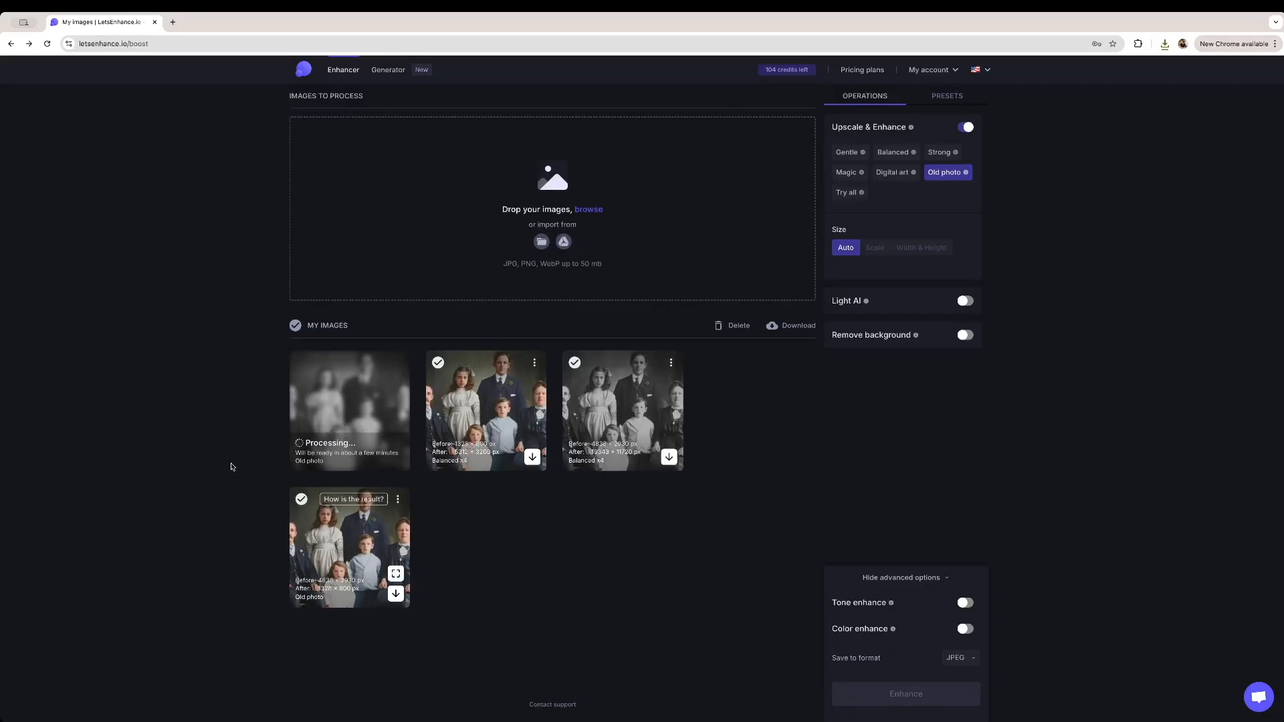
Compare the before and after views of the earlier and the newest Old photo results
left_click(342, 554)
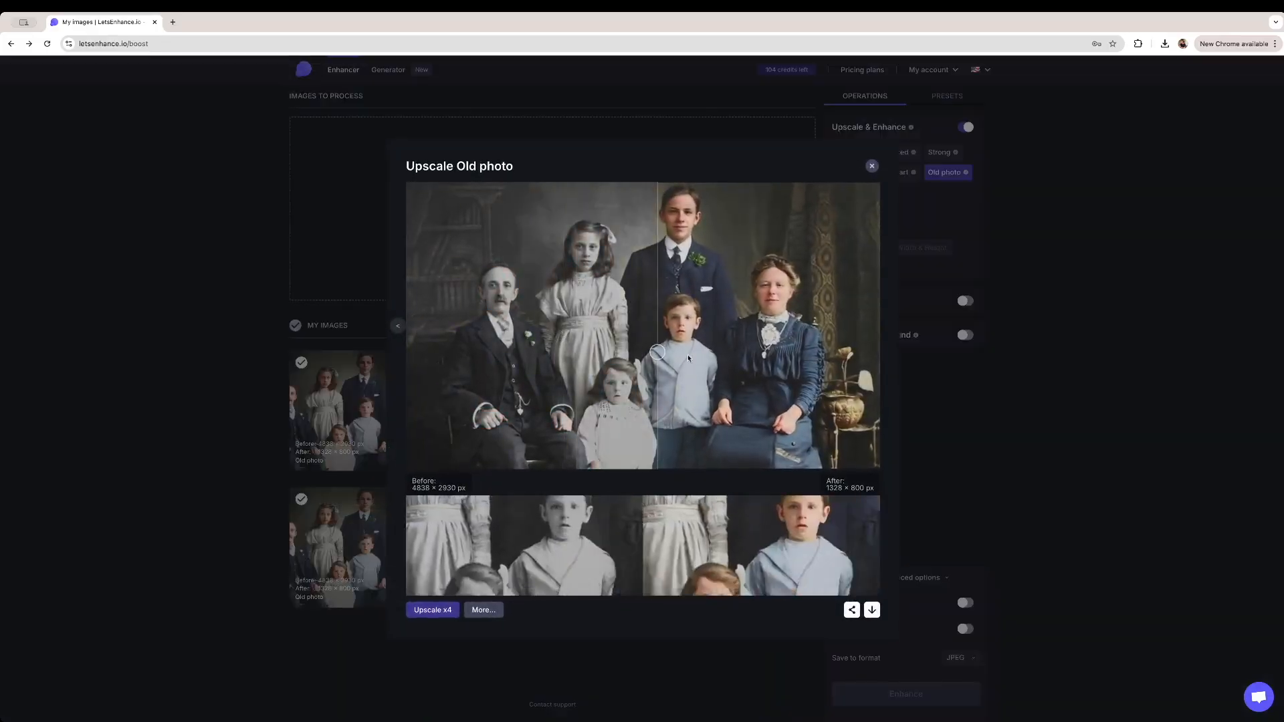
left_click(299, 408)
left_click(362, 405)
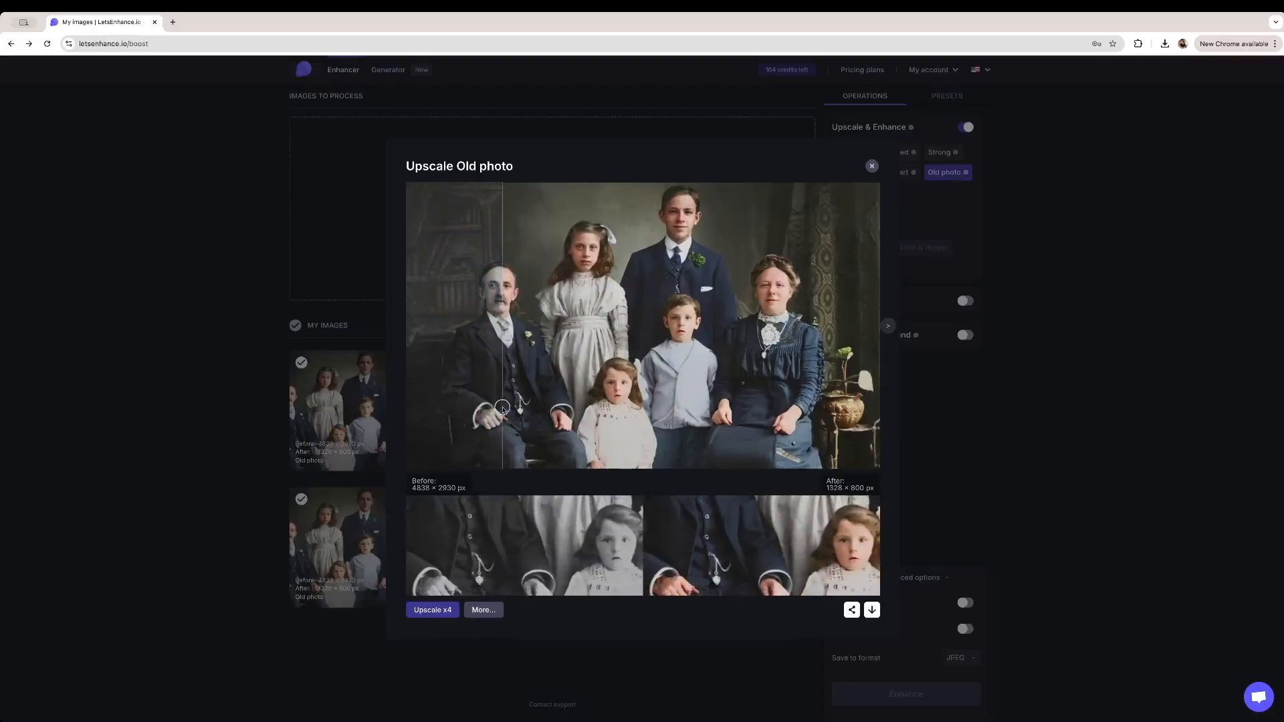
left_click(223, 404)
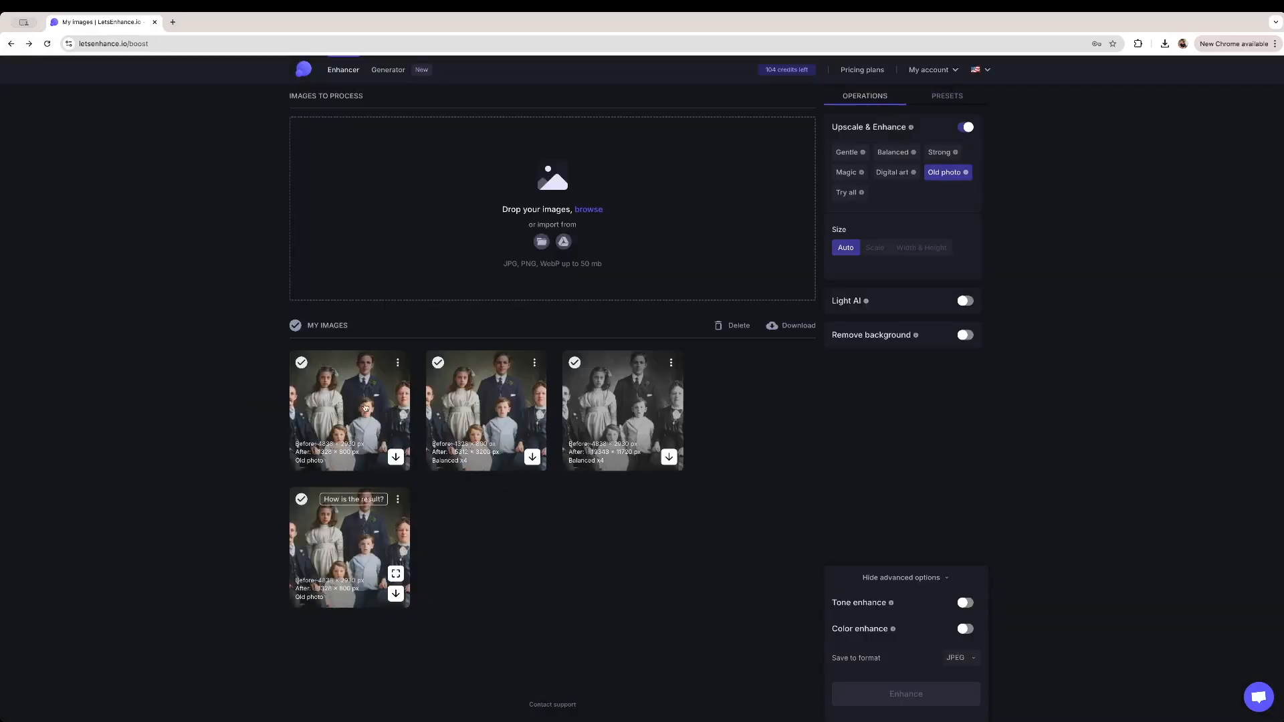
left_click(337, 412)
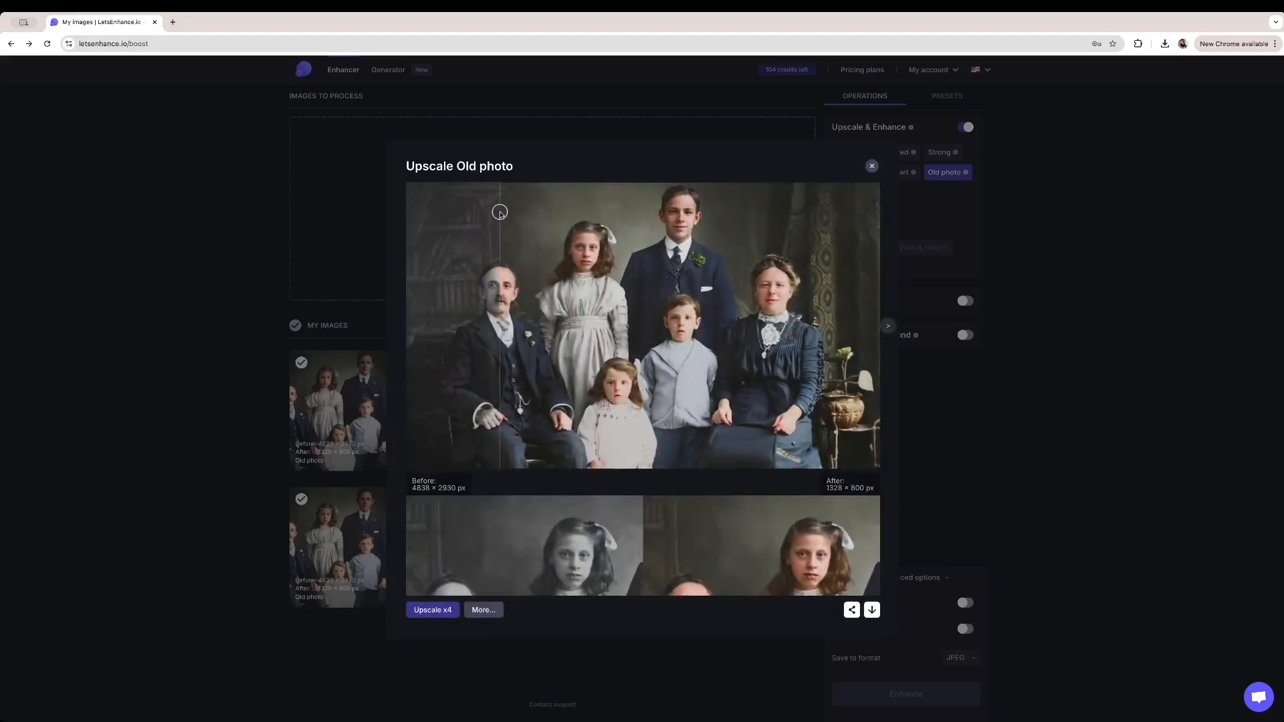